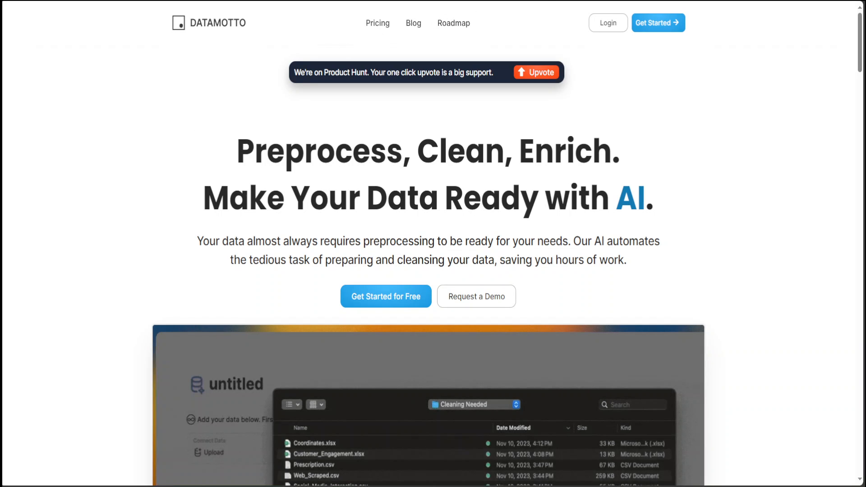
Read through the homepage section on the reality of raw data preprocessing and its listed cleaning tasks.
{"action": "scroll", "coordinate": [671, 239], "scroll_direction": "down", "scroll_amount": 10}
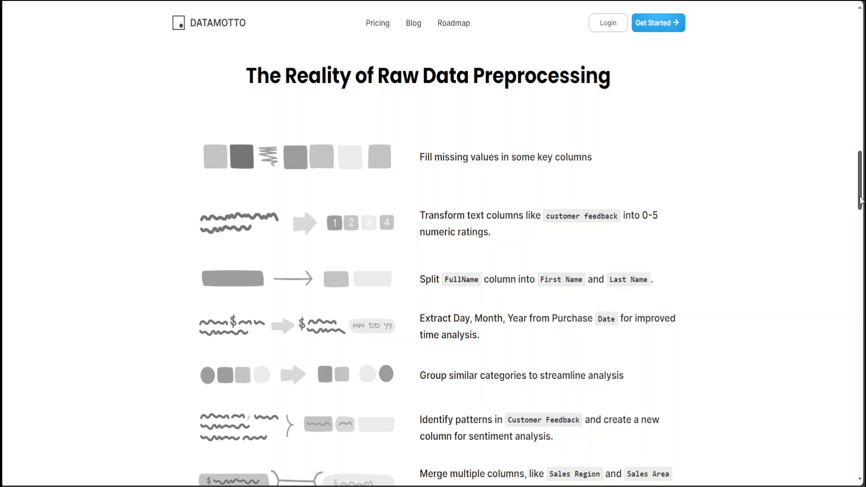
{"action": "left_click_drag", "start_coordinate": [861, 201], "coordinate": [862, 202]}
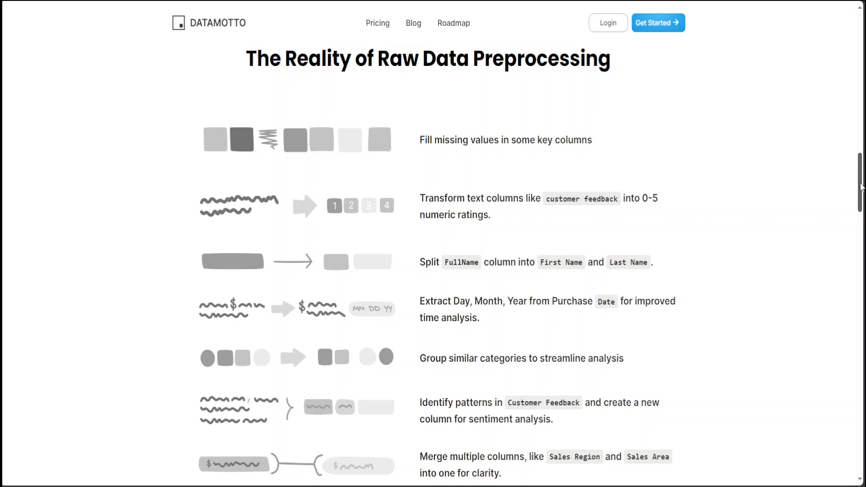
{"action": "left_click_drag", "start_coordinate": [862, 186], "coordinate": [862, 195]}
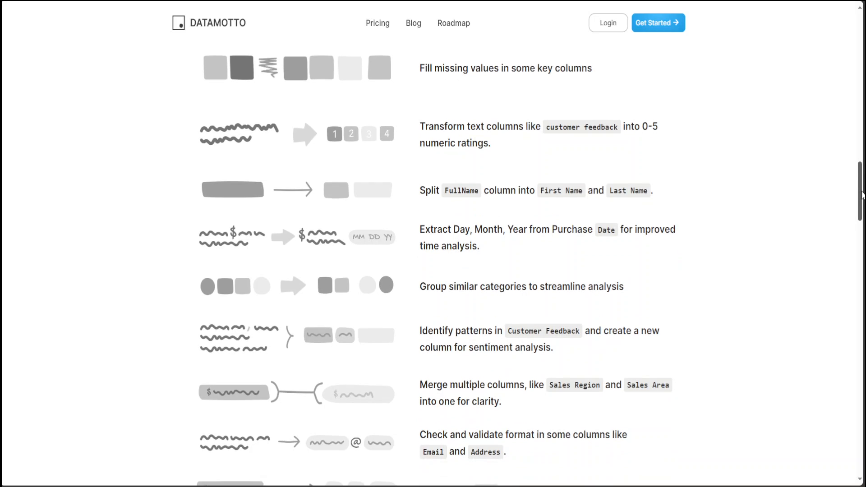
{"action": "left_click_drag", "start_coordinate": [862, 195], "coordinate": [863, 223]}
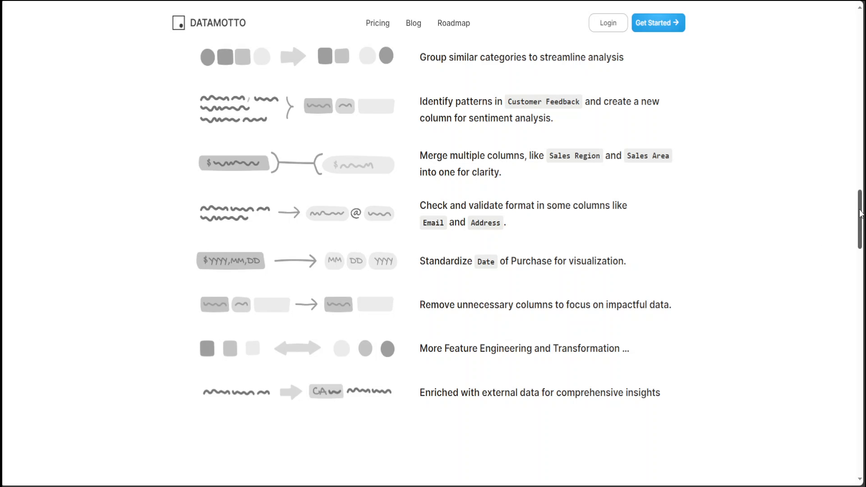
{"action": "left_click_drag", "start_coordinate": [859, 215], "coordinate": [859, 212]}
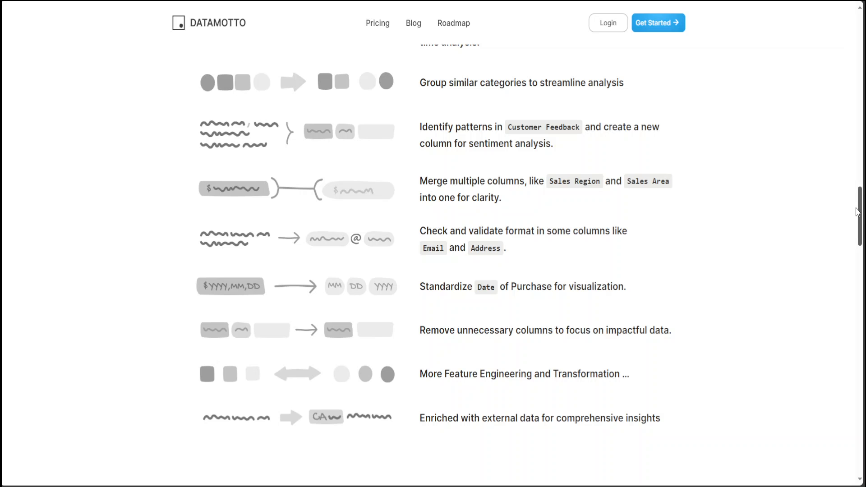
{"action": "left_click_drag", "start_coordinate": [857, 212], "coordinate": [857, 204]}
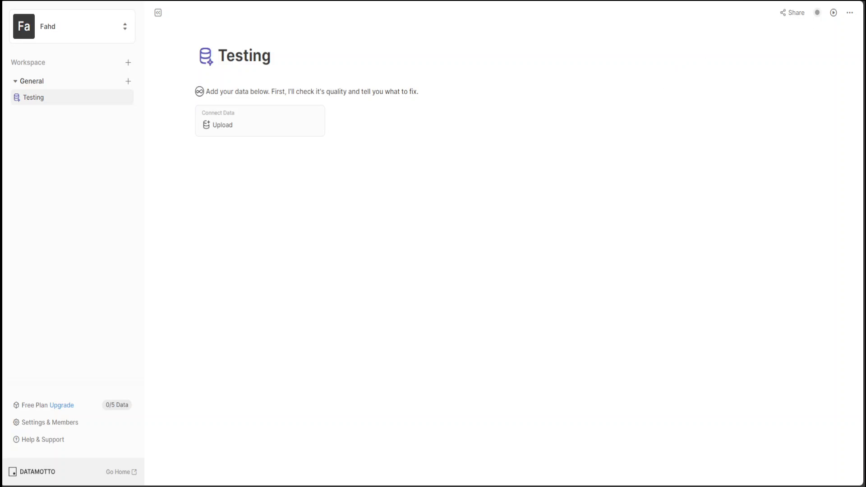
Upload Financial Sample.csv as the data source of the Testing project.
{"action": "key", "text": "ctrl+plus"}
{"action": "key", "text": "ctrl+plus"}
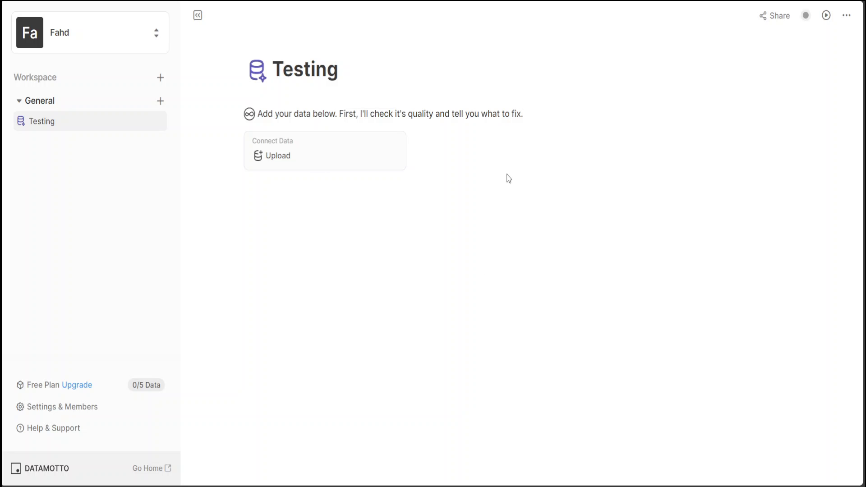
{"action": "left_click", "coordinate": [280, 158]}
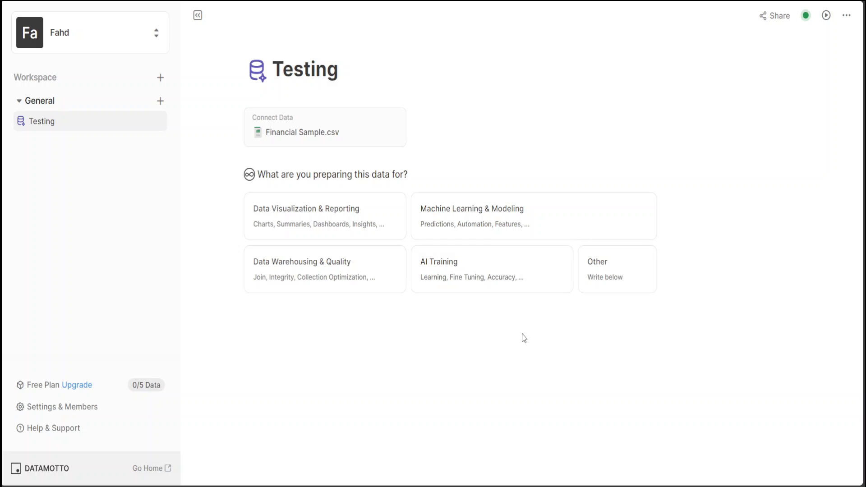
Choose AI Training as the data's purpose and submit the specifics "create dataset in alpaca format".
{"action": "left_click", "coordinate": [457, 274]}
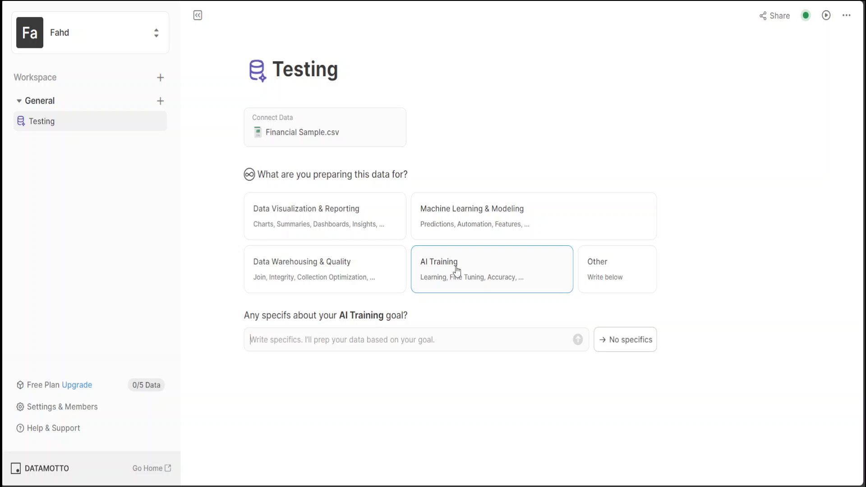
{"action": "type", "text": "I wan to t"}
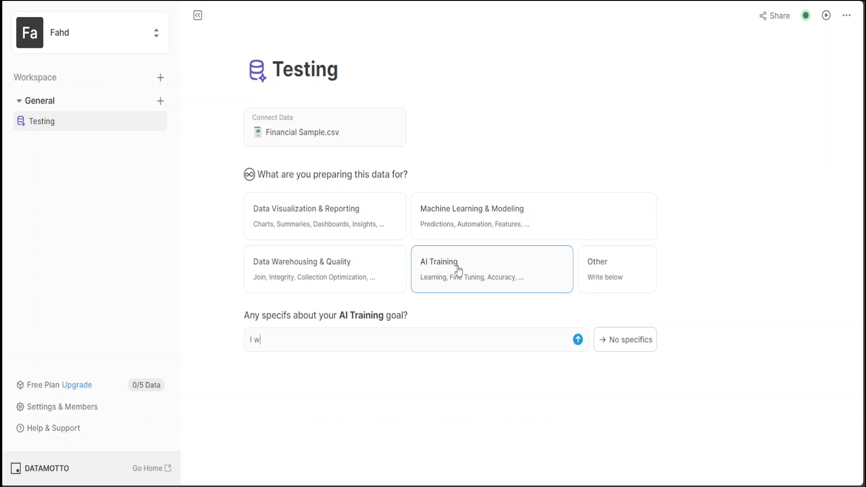
{"action": "key", "text": "BackSpace"}
{"action": "key", "text": "BackSpace"}
{"action": "key", "text": "BackSpace"}
{"action": "key", "text": "BackSpace"}
{"action": "key", "text": "BackSpace"}
{"action": "key", "text": "BackSpace"}
{"action": "key", "text": "BackSpace"}
{"action": "key", "text": "BackSpace"}
{"action": "key", "text": "BackSpace"}
{"action": "key", "text": "BackSpace"}
{"action": "type", "text": "create dataset"}
{"action": "type", "text": " out"}
{"action": "key", "text": "BackSpace"}
{"action": "key", "text": "BackSpace"}
{"action": "key", "text": "BackSpace"}
{"action": "type", "text": "in alpaca format"}
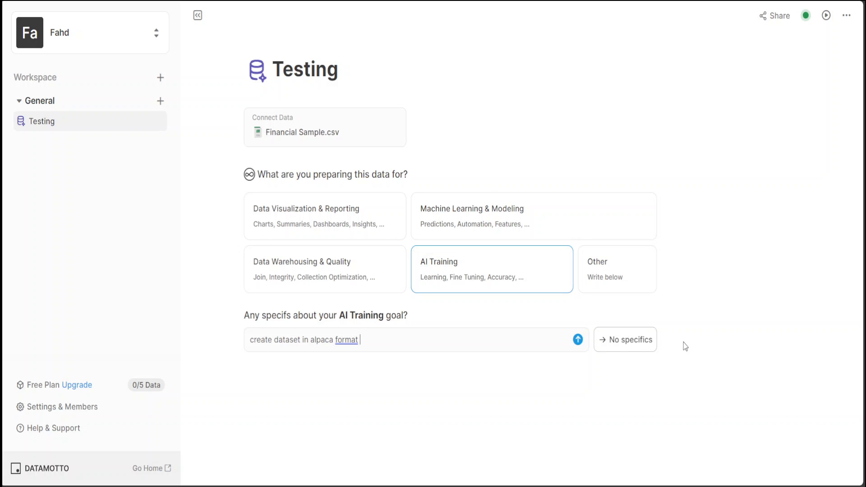
{"action": "left_click", "coordinate": [578, 341]}
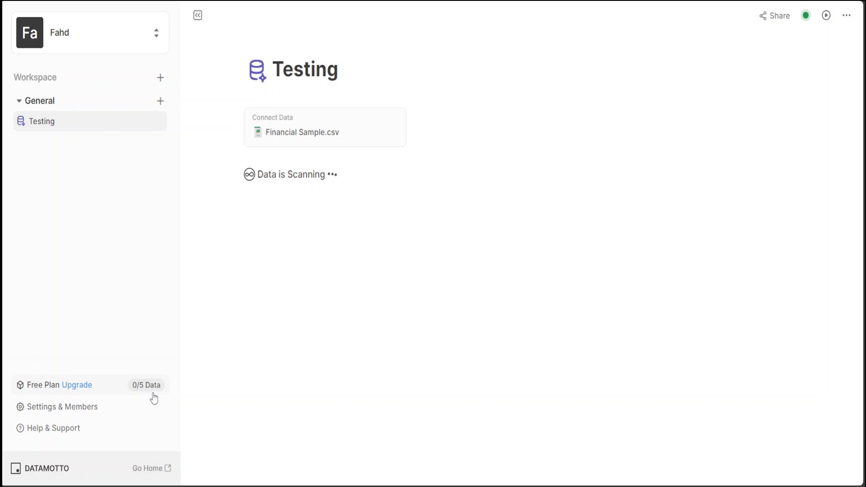
Widen the single segment_country_product column in the Financial_Sample.csv preview so its row text can be read.
{"action": "mouse_move", "coordinate": [149, 393]}
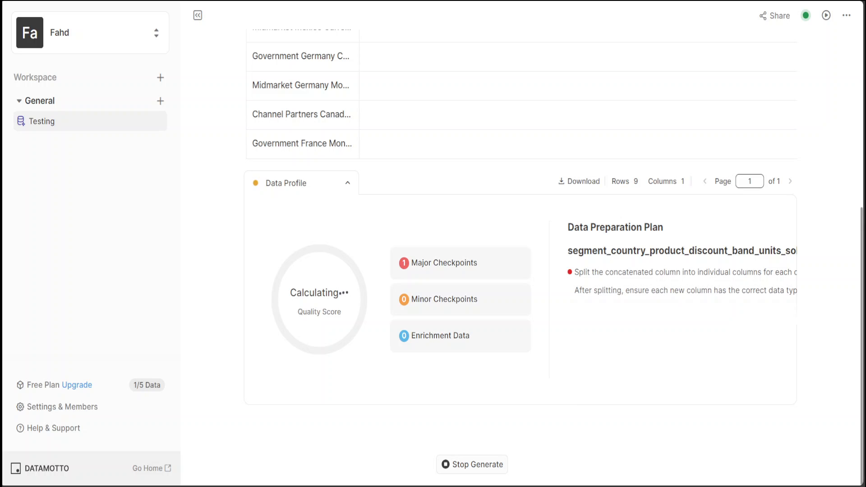
{"action": "left_click_drag", "start_coordinate": [862, 261], "coordinate": [863, 110]}
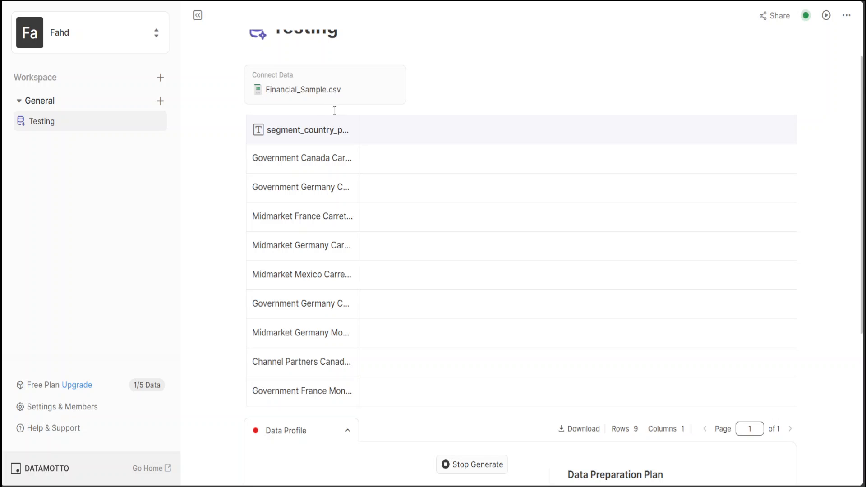
{"action": "left_click_drag", "start_coordinate": [358, 130], "coordinate": [797, 123]}
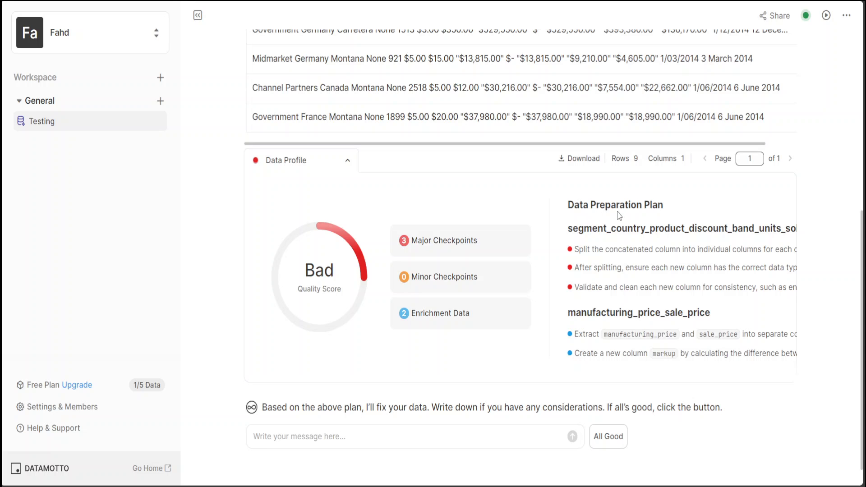
Review the items of the Data Preparation Plan and approve the plan without adding considerations.
{"action": "left_click_drag", "start_coordinate": [588, 248], "coordinate": [774, 250]}
{"action": "left_click_drag", "start_coordinate": [594, 270], "coordinate": [679, 286]}
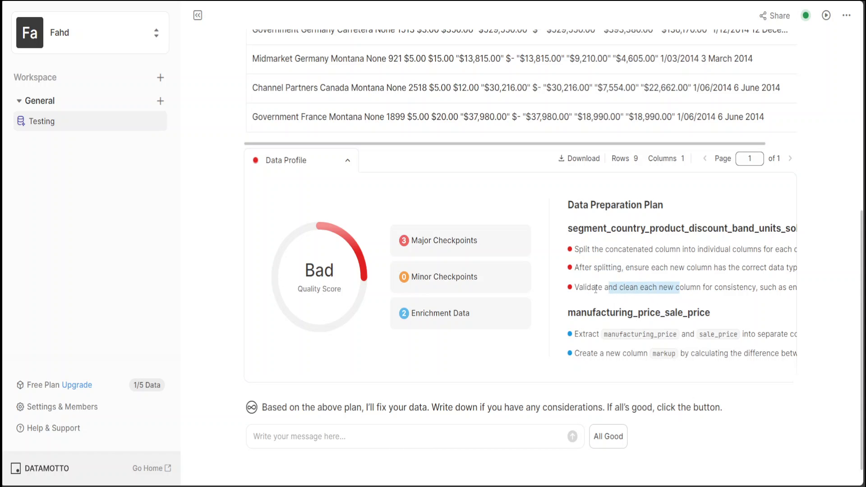
{"action": "scroll", "coordinate": [632, 289], "scroll_direction": "down", "scroll_amount": 3}
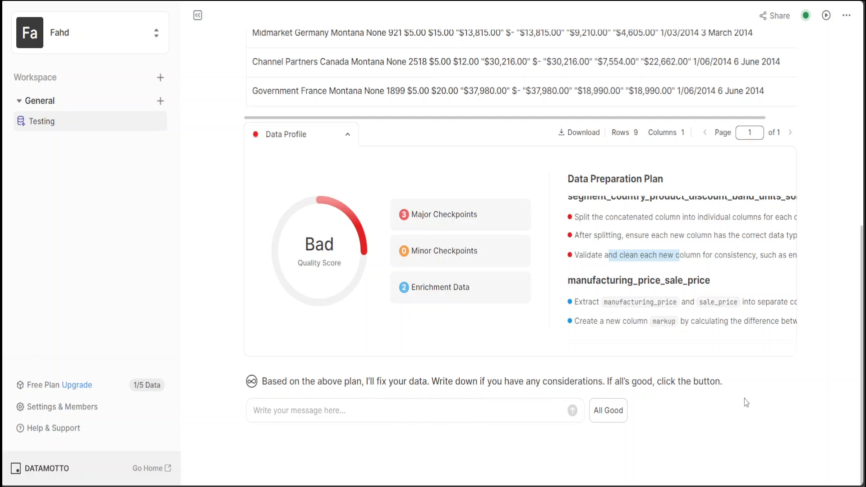
{"action": "left_click", "coordinate": [608, 411]}
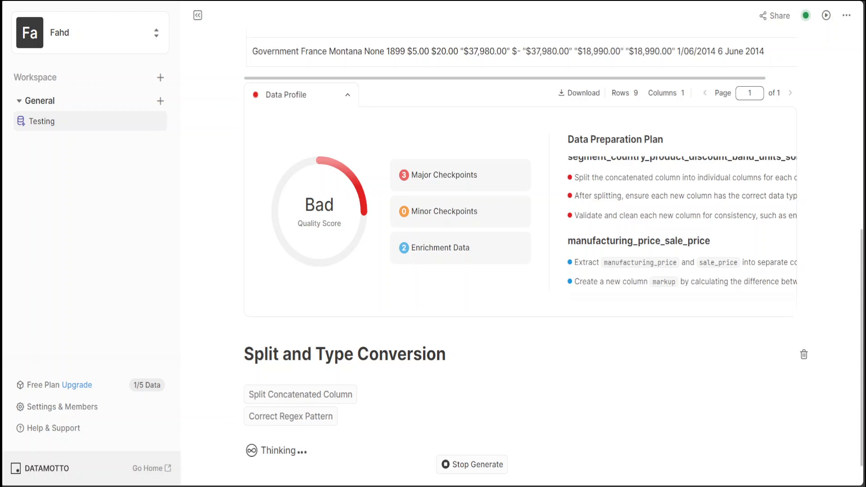
{"action": "scroll", "coordinate": [520, 271], "scroll_direction": "down", "scroll_amount": 1}
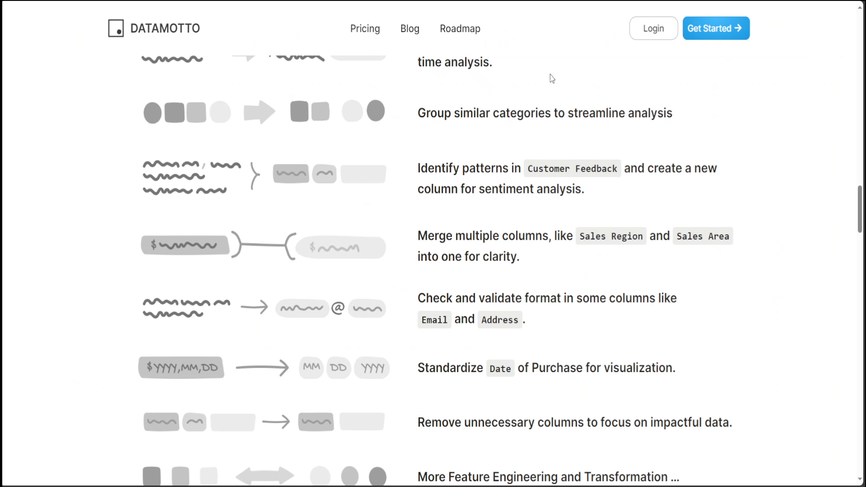
Open the Datamotto pricing page and compare the features and prices of the Free, Growth and Business plans.
{"action": "left_click", "coordinate": [372, 32]}
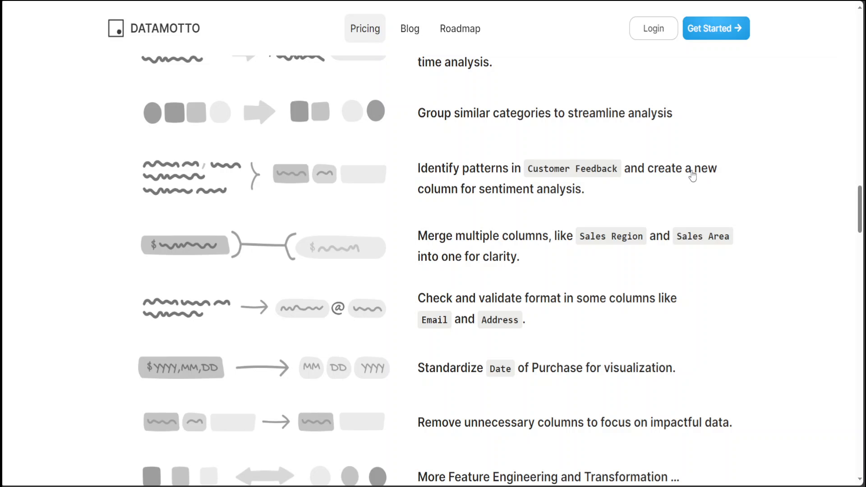
{"action": "scroll", "coordinate": [686, 239], "scroll_direction": "down", "scroll_amount": 5}
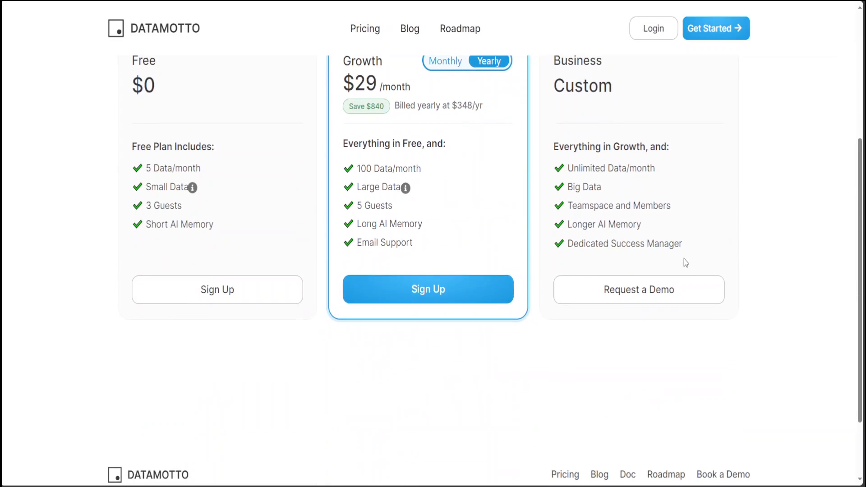
{"action": "scroll", "coordinate": [689, 259], "scroll_direction": "up", "scroll_amount": 2}
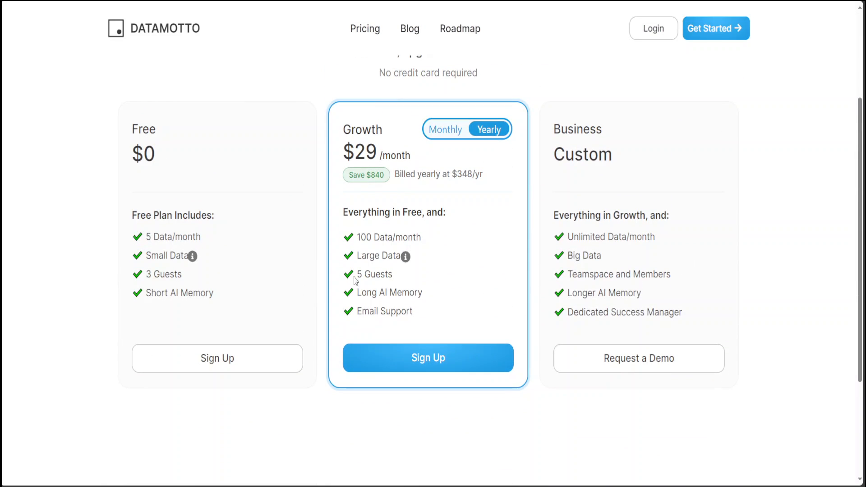
{"action": "mouse_move", "coordinate": [192, 258]}
{"action": "mouse_move", "coordinate": [406, 258]}
{"action": "scroll", "coordinate": [630, 234], "scroll_direction": "up", "scroll_amount": 3}
{"action": "scroll", "coordinate": [622, 233], "scroll_direction": "down", "scroll_amount": 3}
{"action": "scroll", "coordinate": [624, 224], "scroll_direction": "up", "scroll_amount": 2}
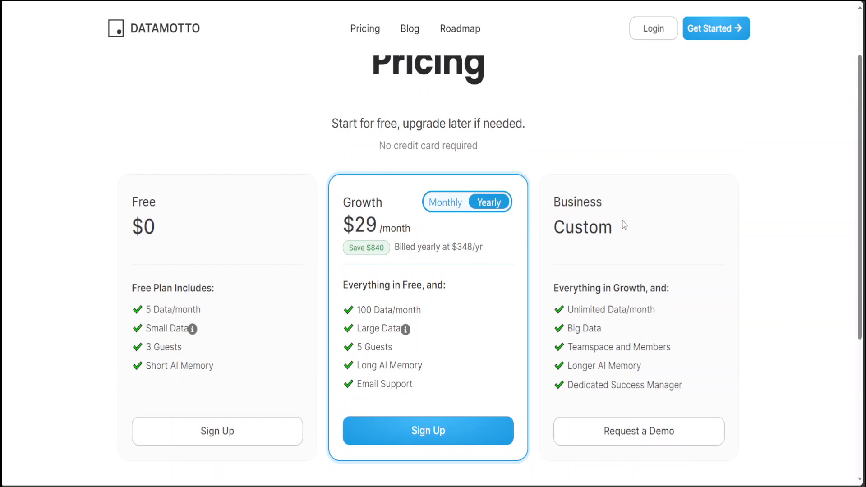
{"action": "scroll", "coordinate": [624, 224], "scroll_direction": "down", "scroll_amount": 2}
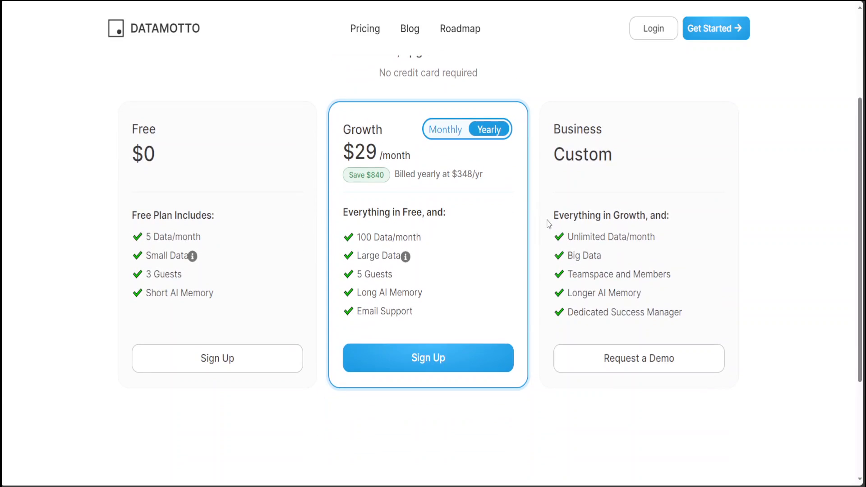